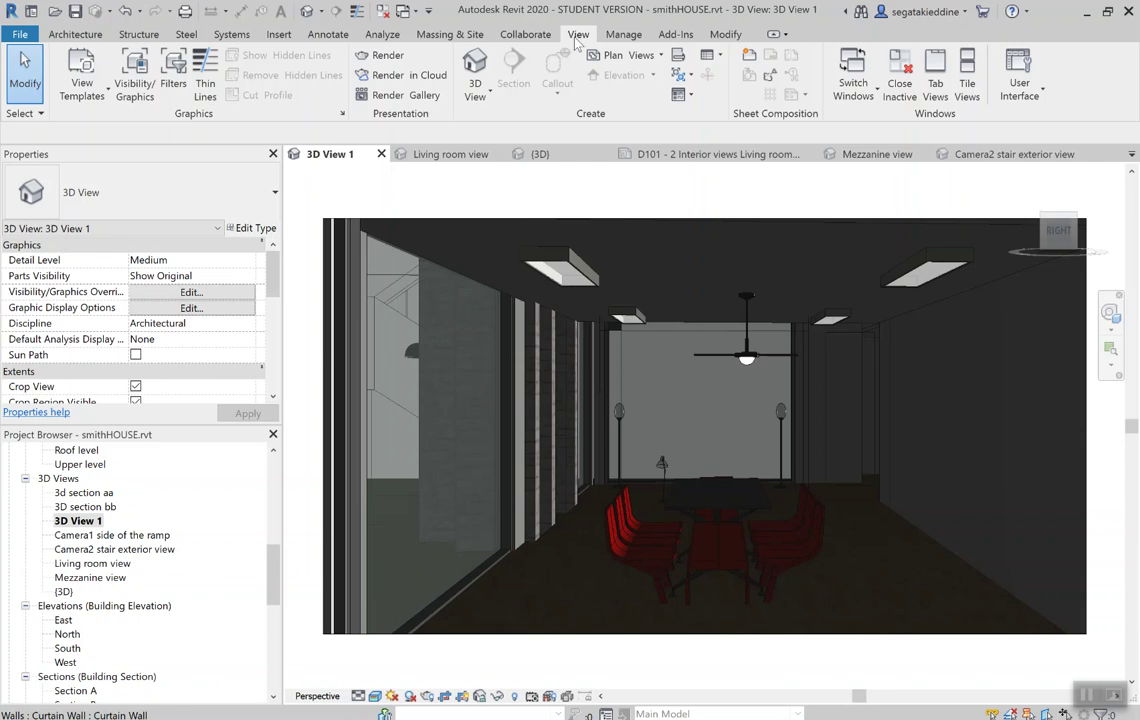
# Open the rendering settings for the 3D view and set quality to Medium with printer resolution of 300 DPI.
pyautogui.click(384, 56)
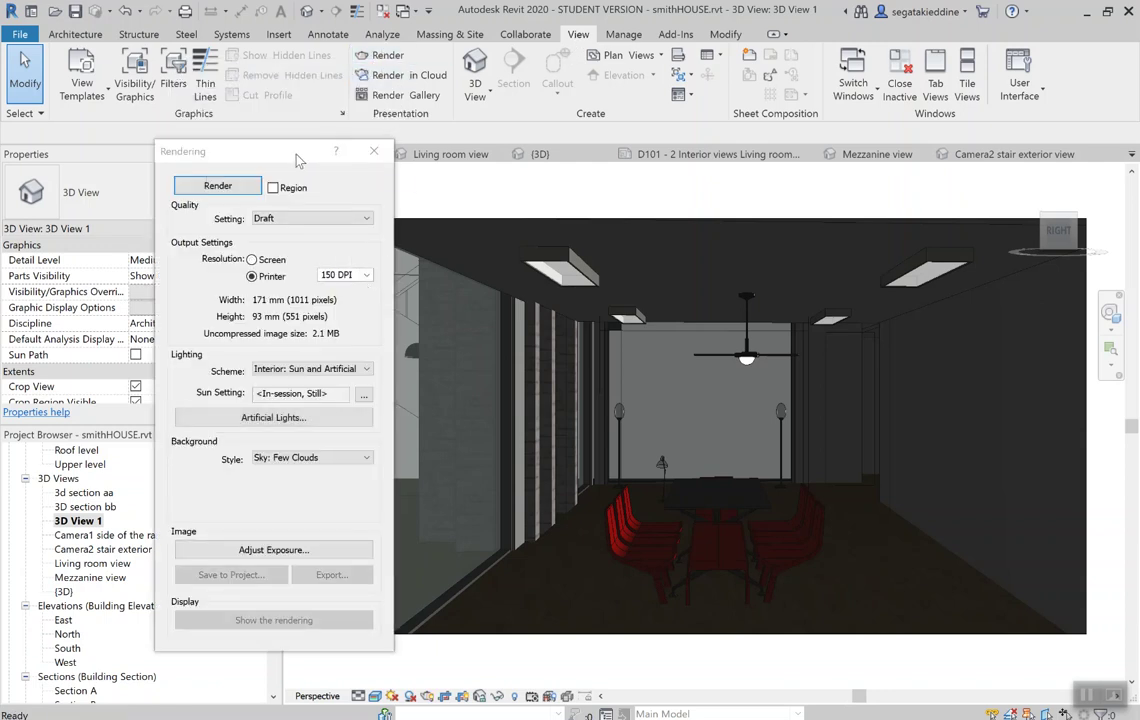
pyautogui.moveTo(268, 148); pyautogui.dragTo(218, 103)
pyautogui.click(253, 174)
pyautogui.click(226, 197)
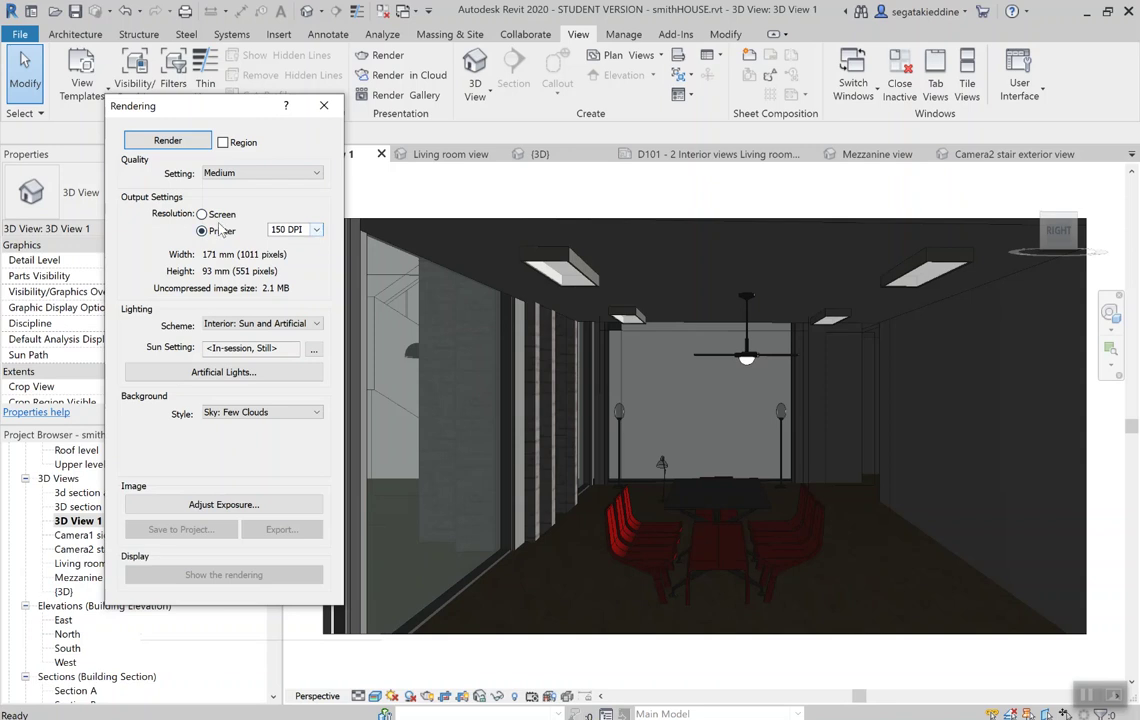
pyautogui.click(317, 232)
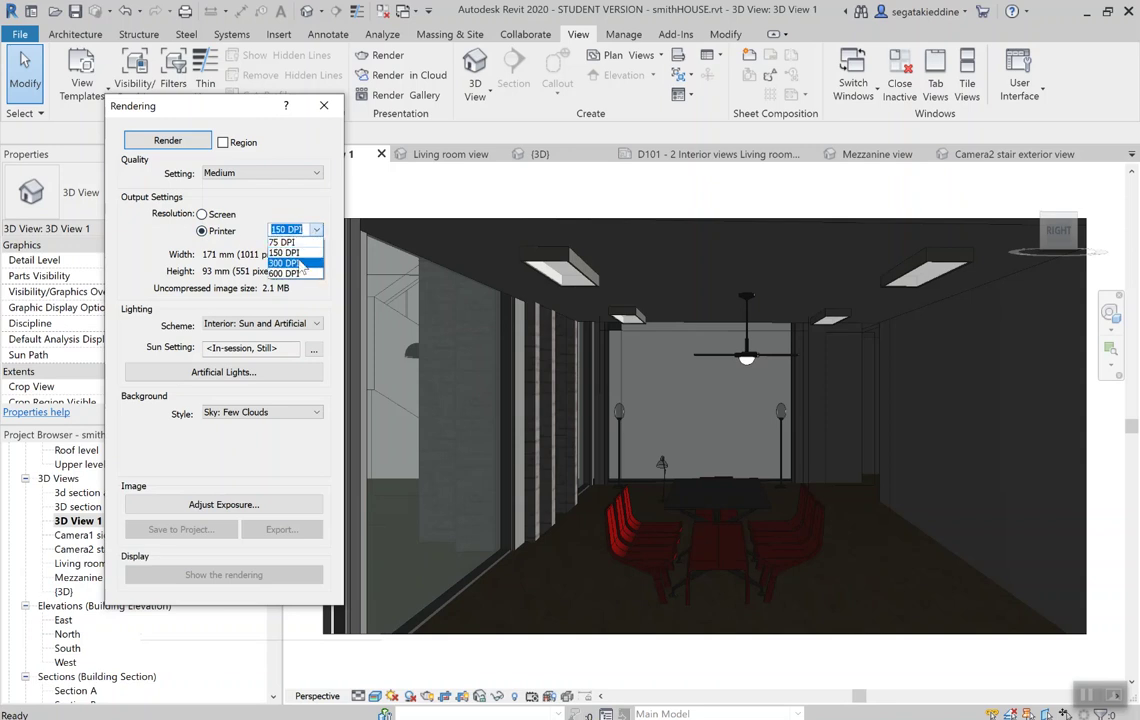
pyautogui.click(290, 263)
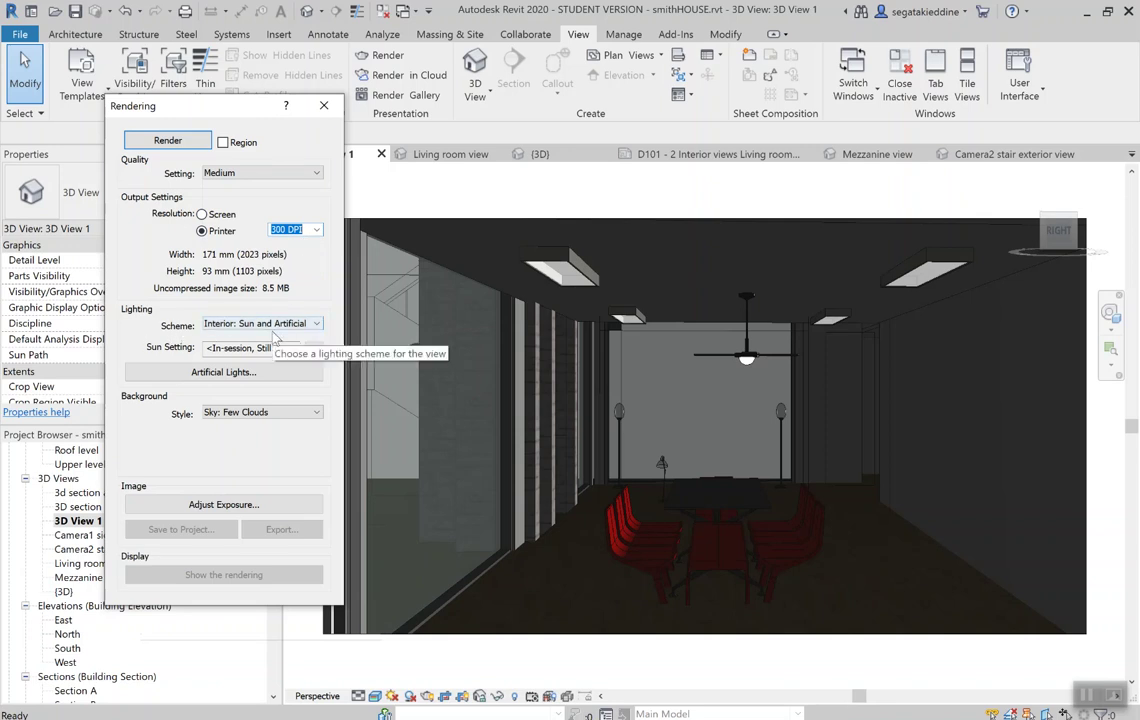
# Choose the Interior: Sun and Artificial lighting scheme and set the sun time to 23:00.
pyautogui.click(262, 323)
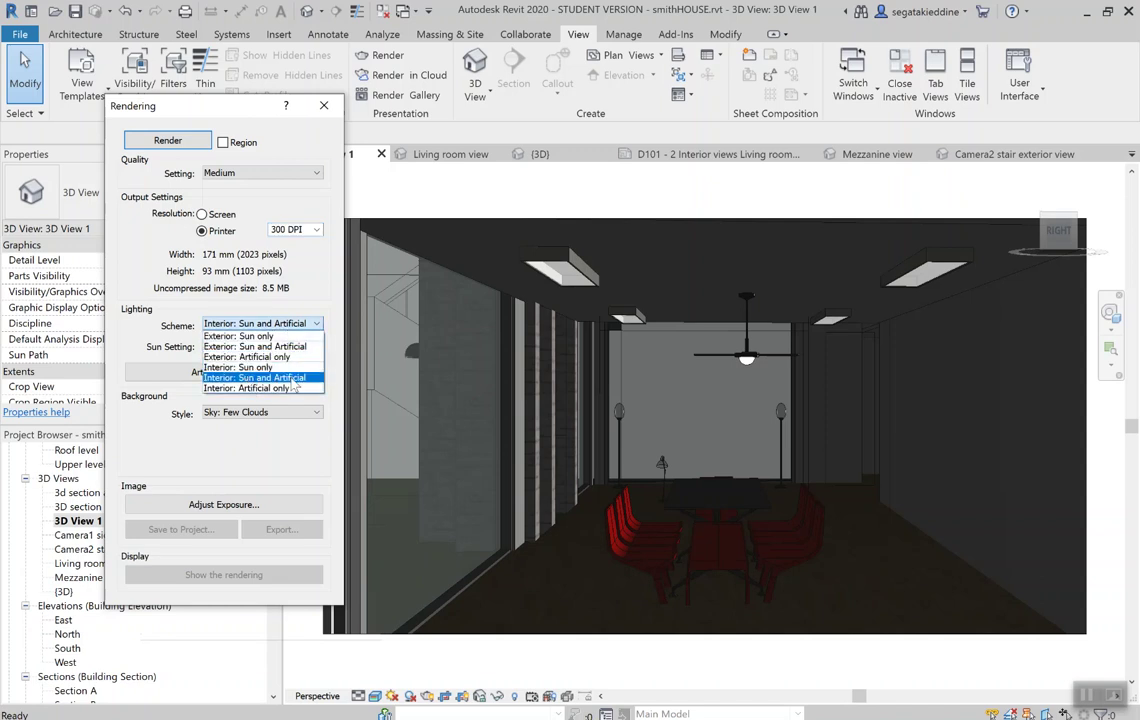
pyautogui.click(291, 378)
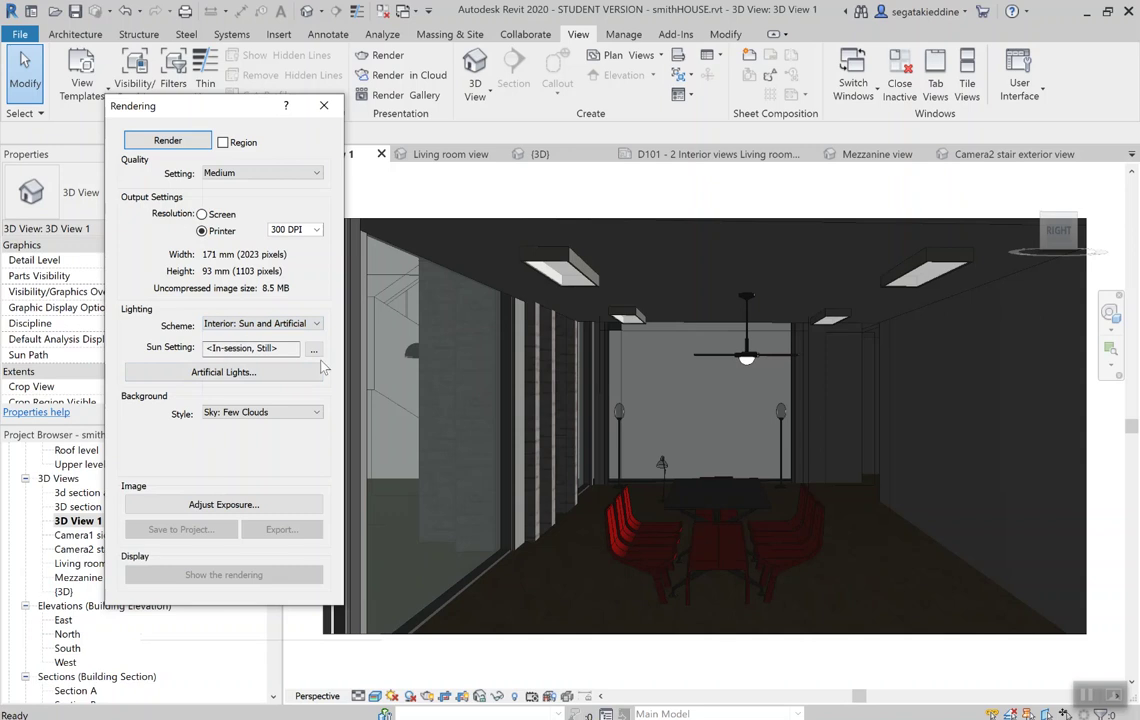
pyautogui.click(316, 356)
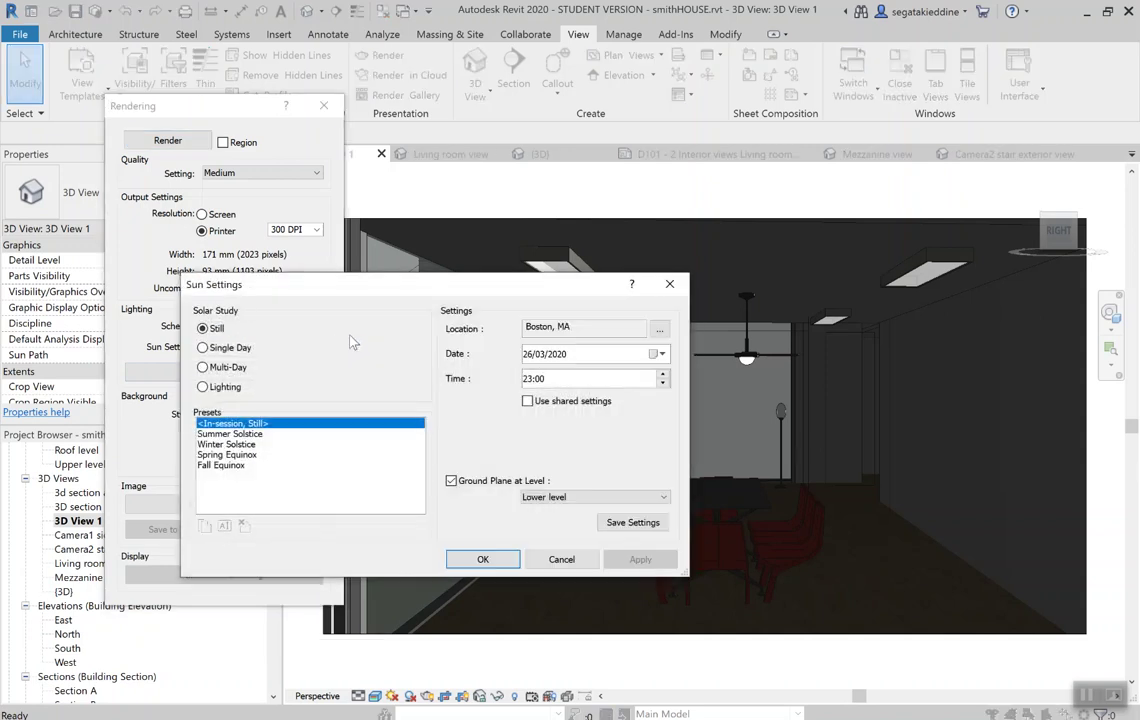
pyautogui.click(530, 380)
pyautogui.write('10')
pyautogui.write('23')
pyautogui.click(483, 559)
pyautogui.click(483, 559)
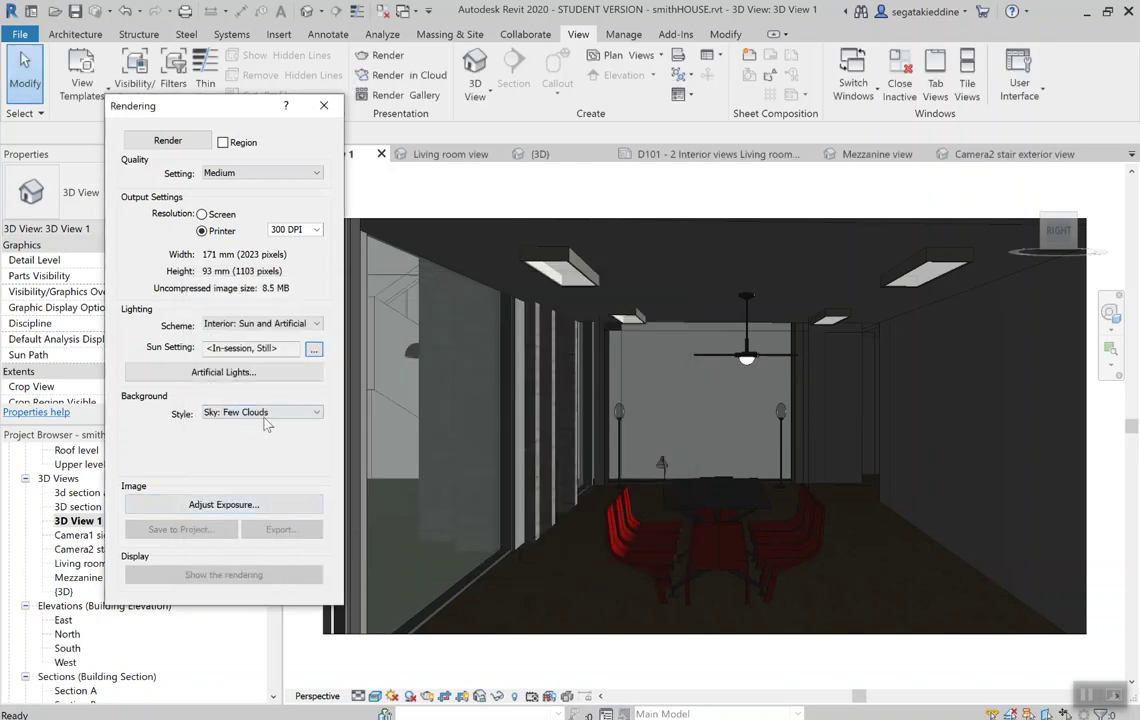
# Set the background style to Sky: Very Few Clouds and render the view.
pyautogui.click(288, 413)
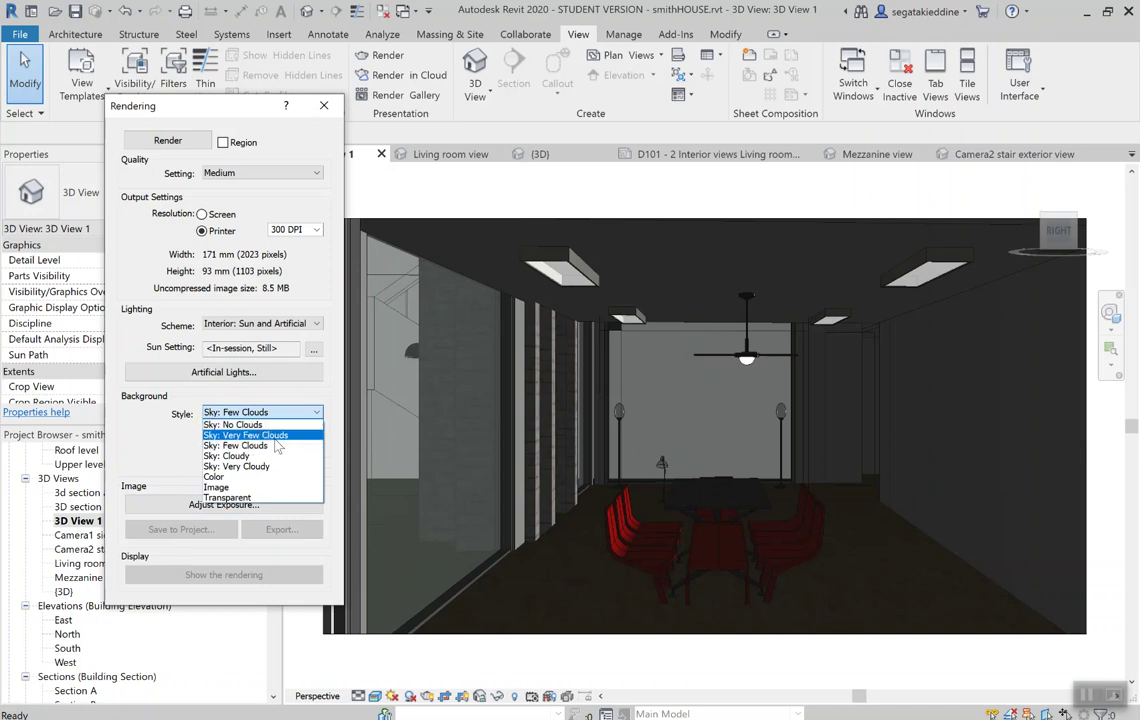
pyautogui.click(253, 438)
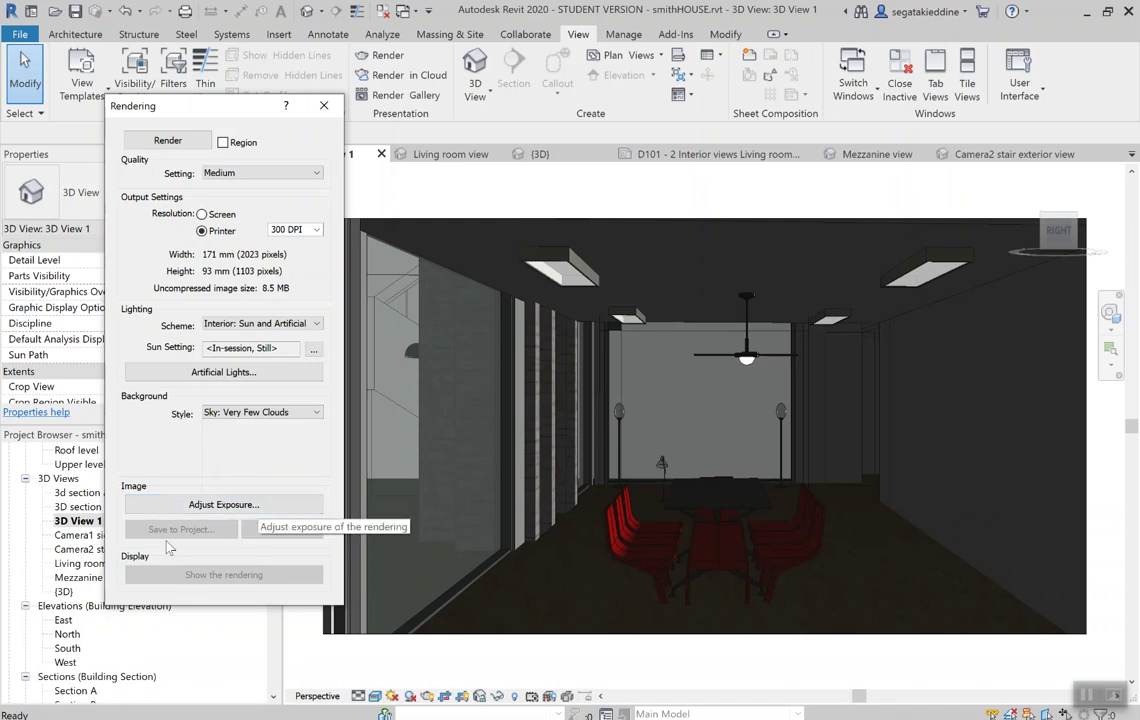
pyautogui.click(166, 141)
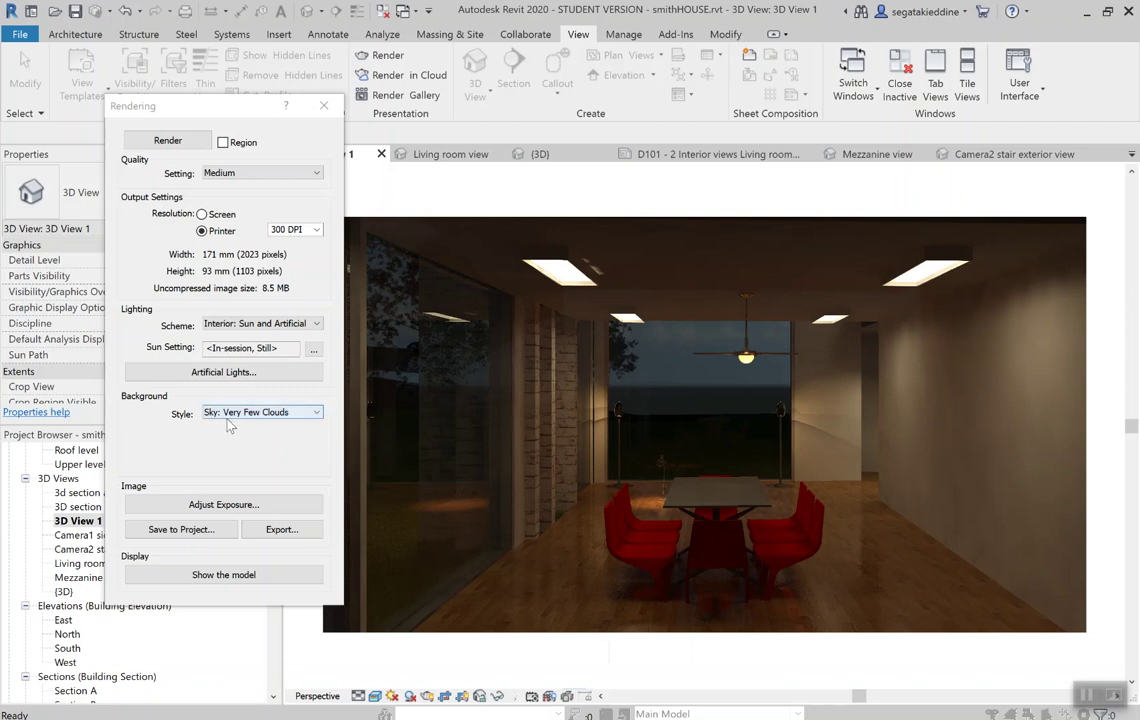
# Start saving the rendered image to the project.
pyautogui.click(218, 533)
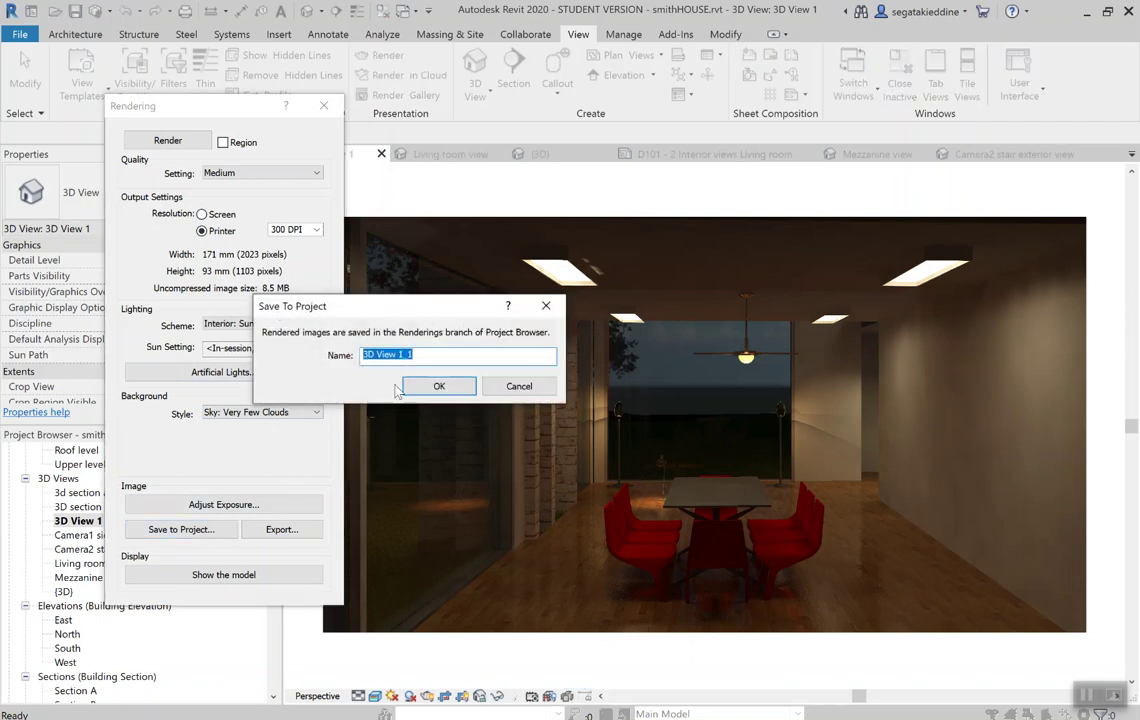
pyautogui.click(423, 357)
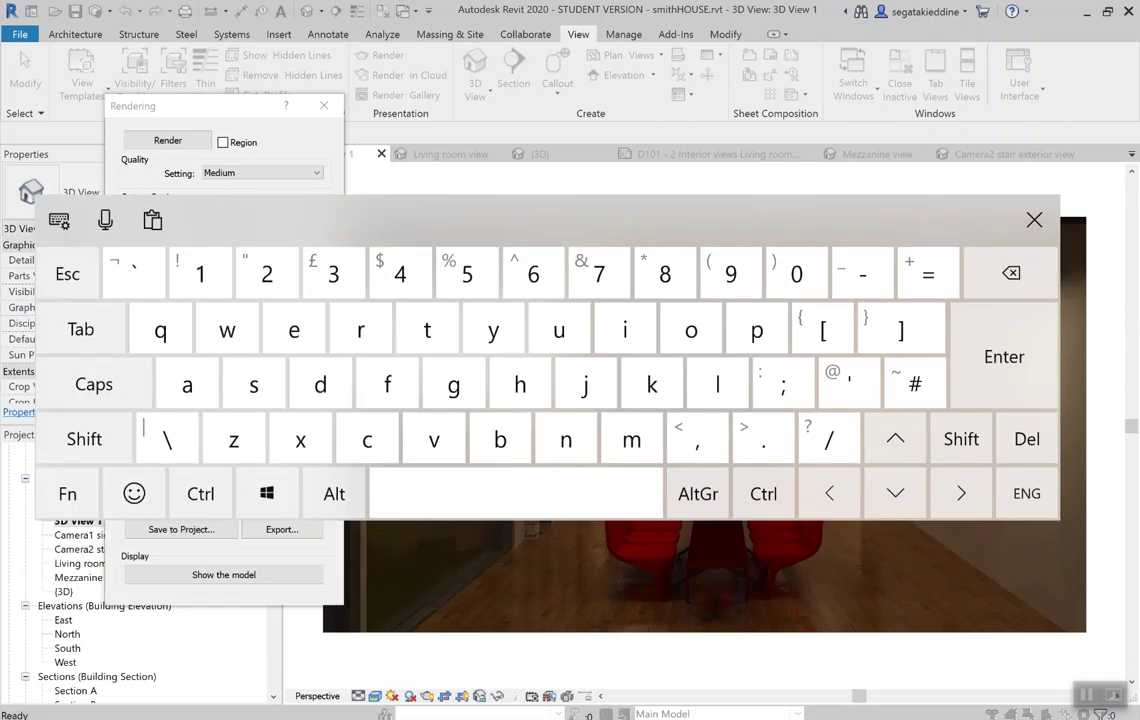
pyautogui.click(84, 439)
pyautogui.press('shift')
pyautogui.click(520, 384)
pyautogui.click(294, 330)
pyautogui.click(566, 440)
pyautogui.click(361, 330)
pyautogui.click(294, 330)
pyautogui.click(516, 493)
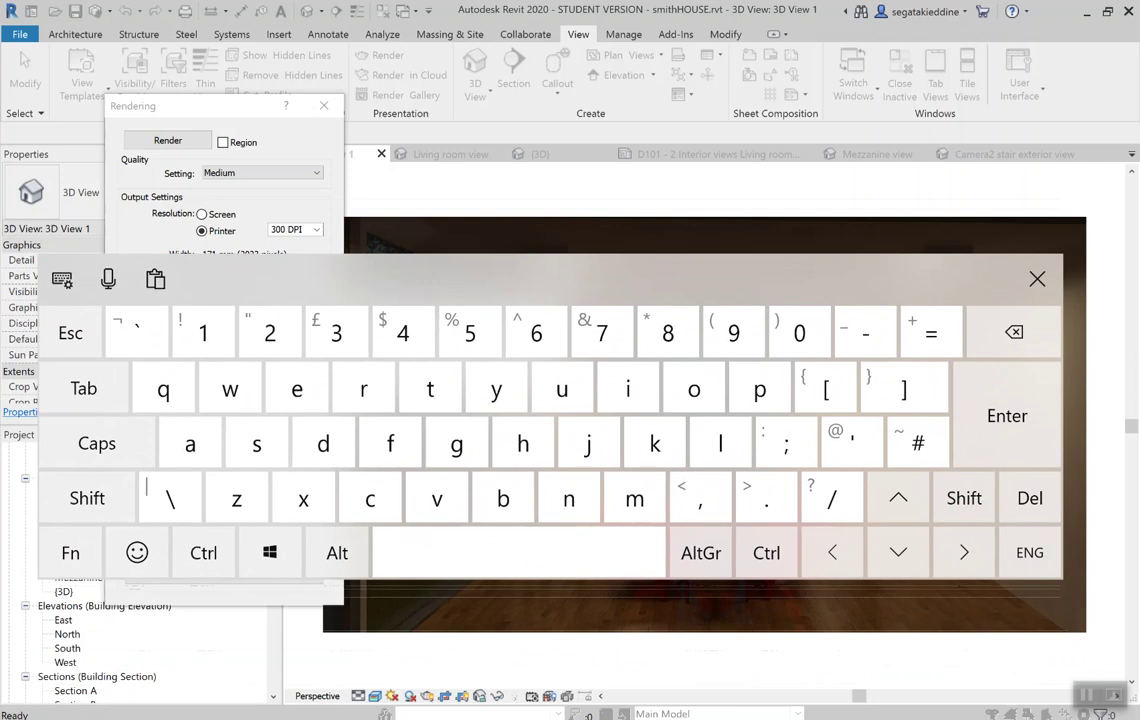
pyautogui.click(720, 443)
pyautogui.click(628, 389)
pyautogui.click(437, 498)
pyautogui.click(628, 389)
pyautogui.click(363, 389)
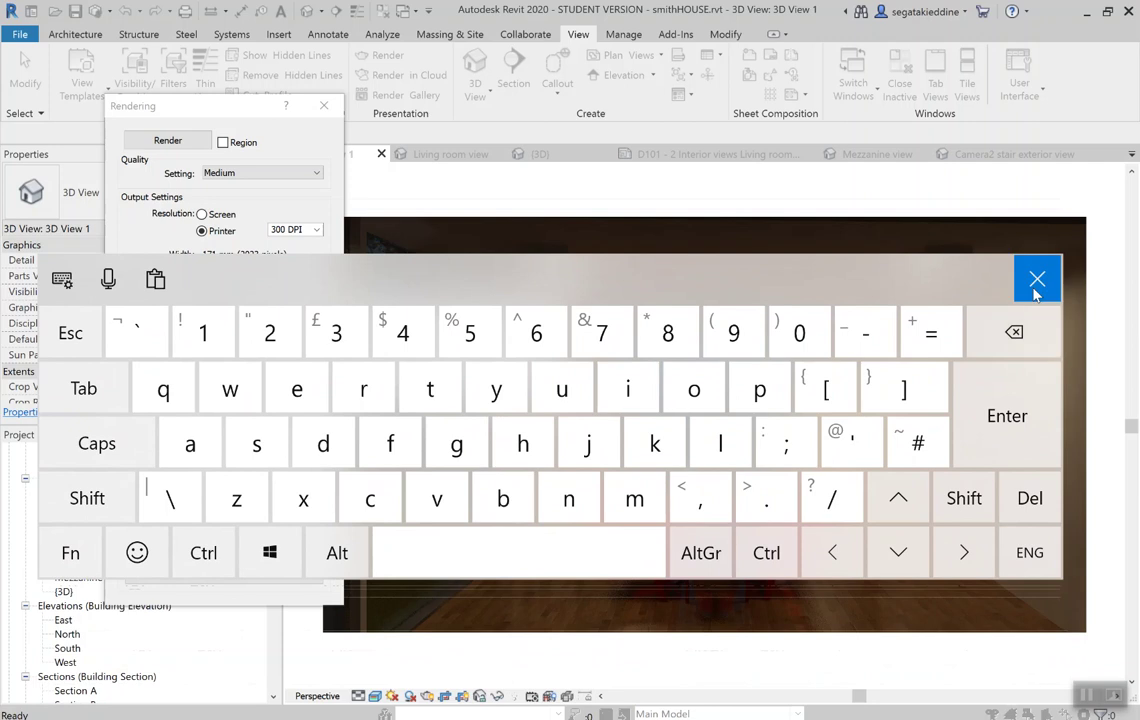
pyautogui.click(1037, 279)
# Save the rendered image in the project under the name 3D View 1_1.
pyautogui.click(432, 360)
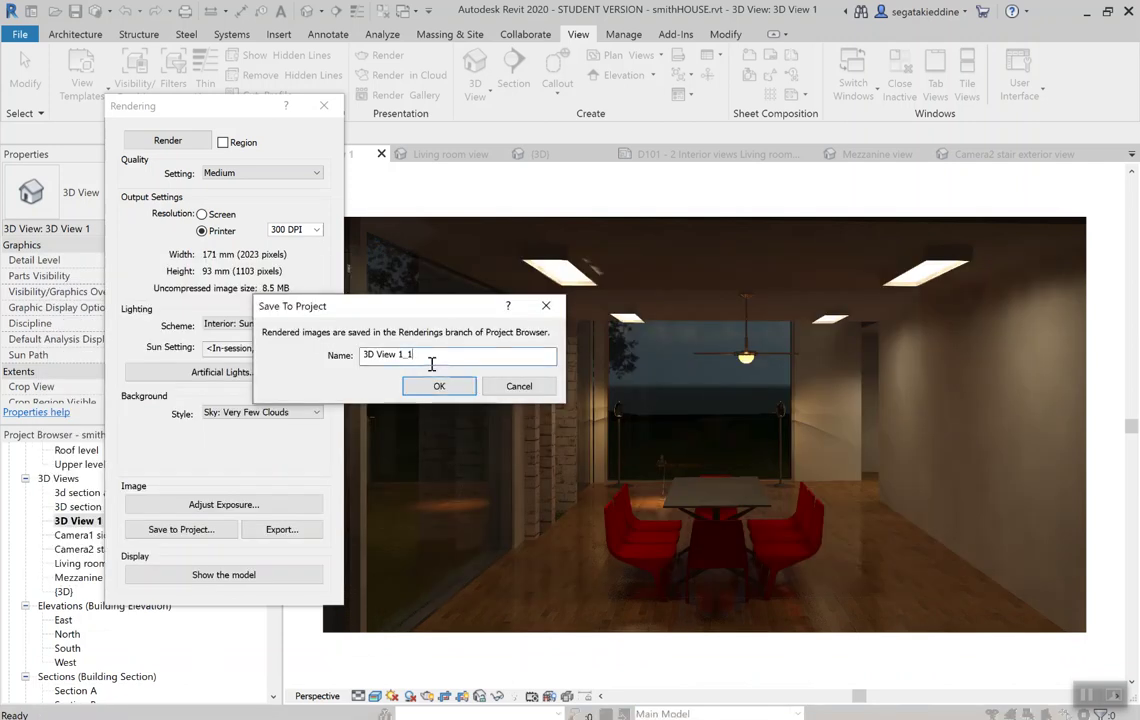
pyautogui.moveTo(432, 360); pyautogui.dragTo(364, 356)
pyautogui.click(433, 385)
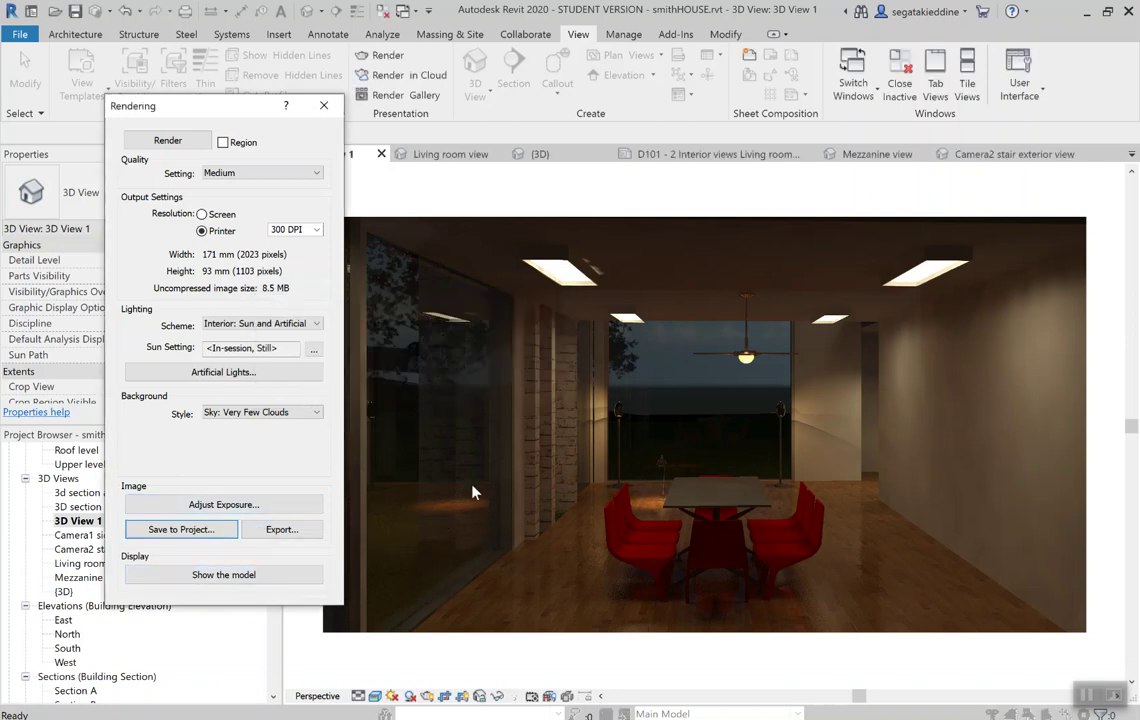
# Adjust the rendering's exposure by trying values of 9.61, 5.41 and 5.87, and settle on 6.70.
pyautogui.click(258, 508)
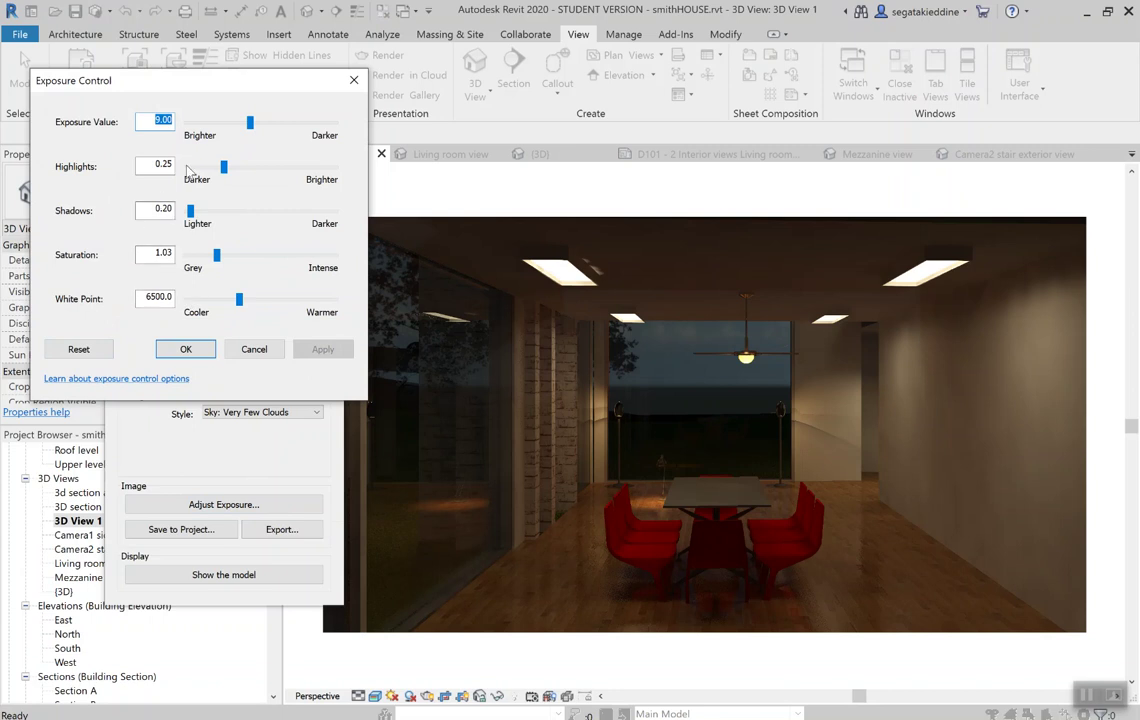
pyautogui.moveTo(249, 121); pyautogui.dragTo(254, 122)
pyautogui.click(320, 348)
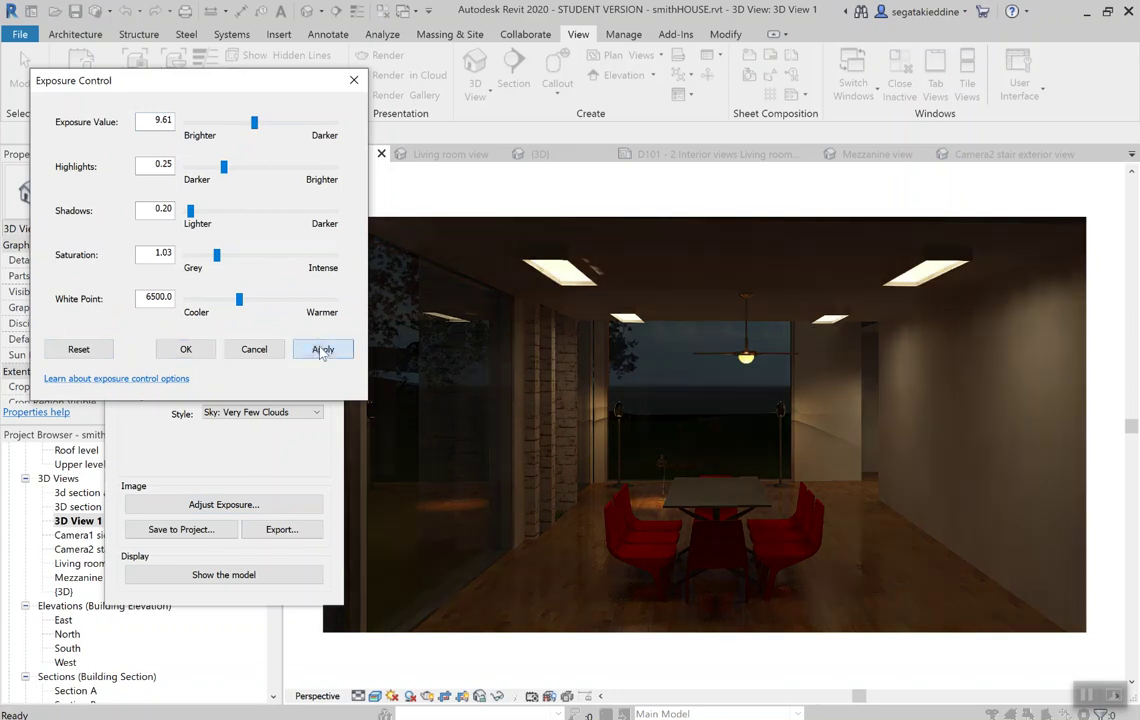
pyautogui.click(198, 117)
pyautogui.click(316, 354)
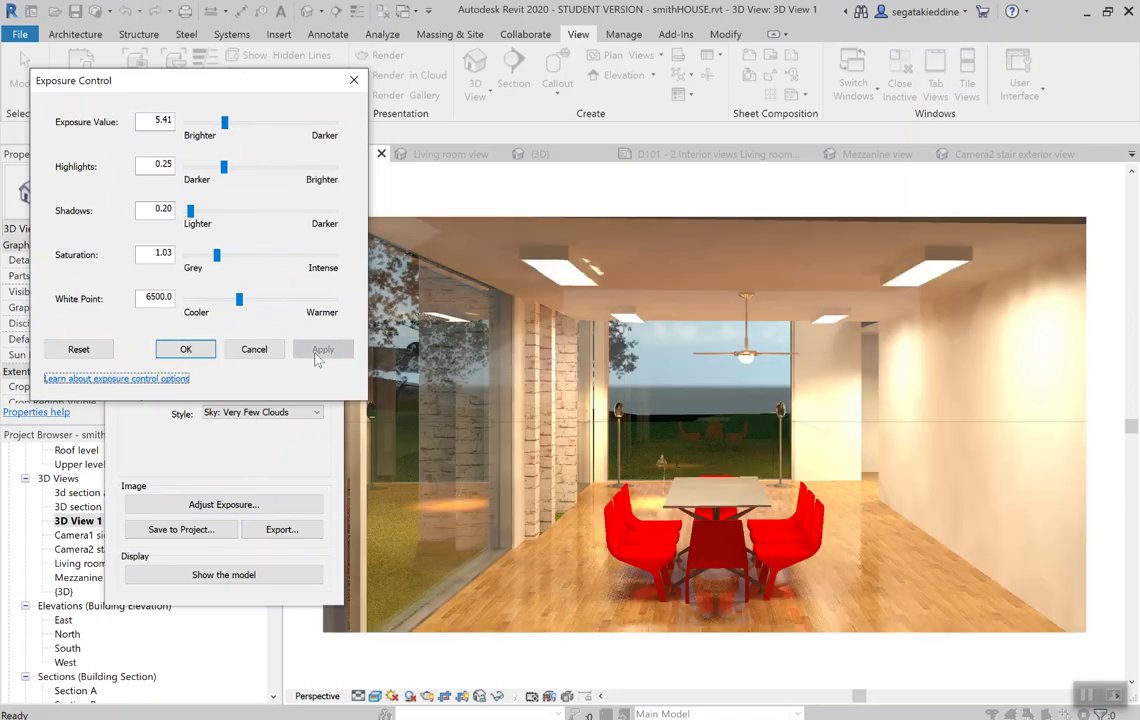
pyautogui.click(231, 125)
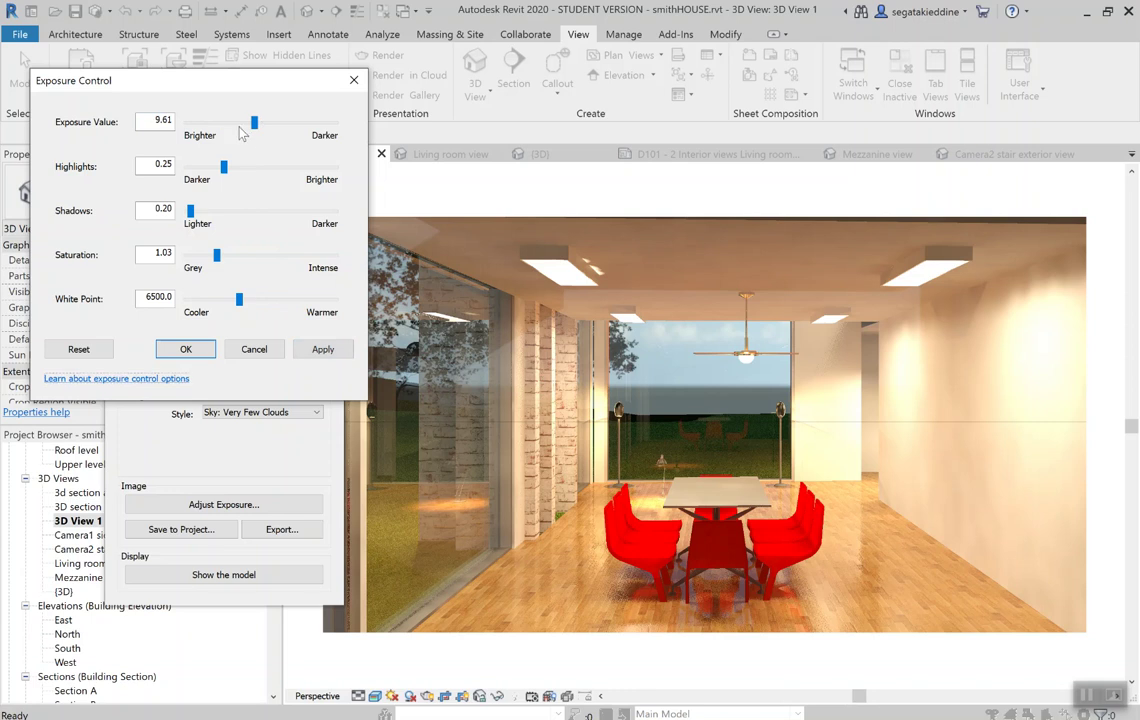
pyautogui.click(318, 354)
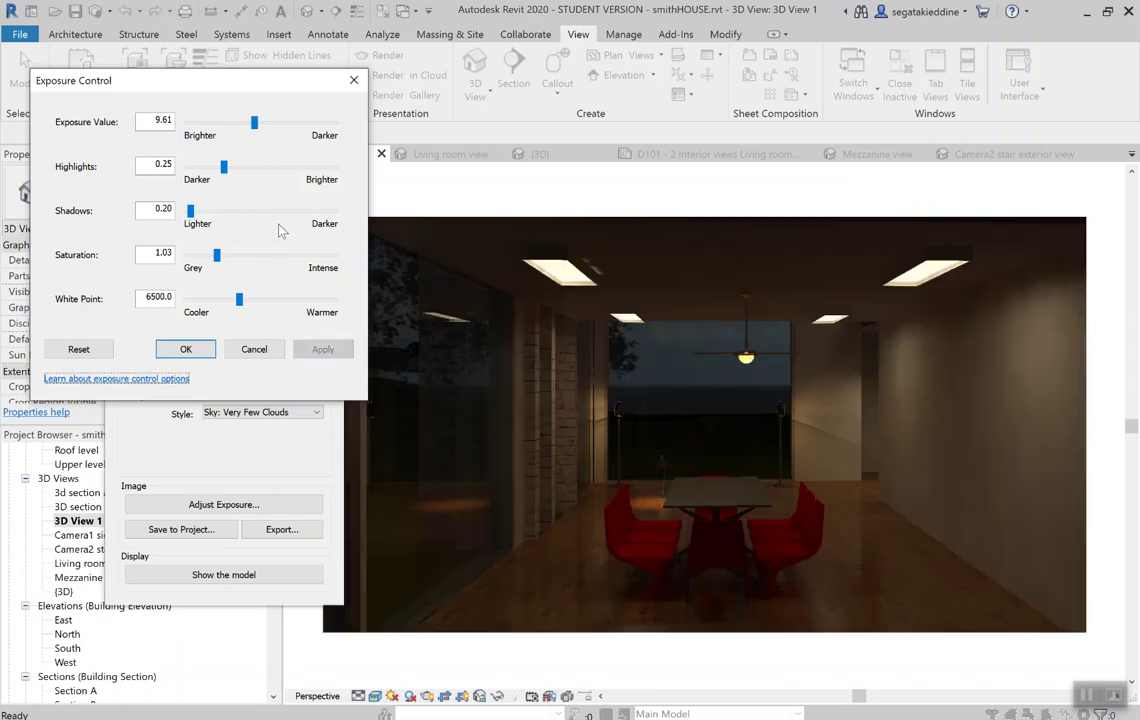
pyautogui.moveTo(256, 121); pyautogui.dragTo(243, 121)
pyautogui.click(318, 347)
pyautogui.moveTo(243, 121); pyautogui.dragTo(229, 120)
pyautogui.click(318, 350)
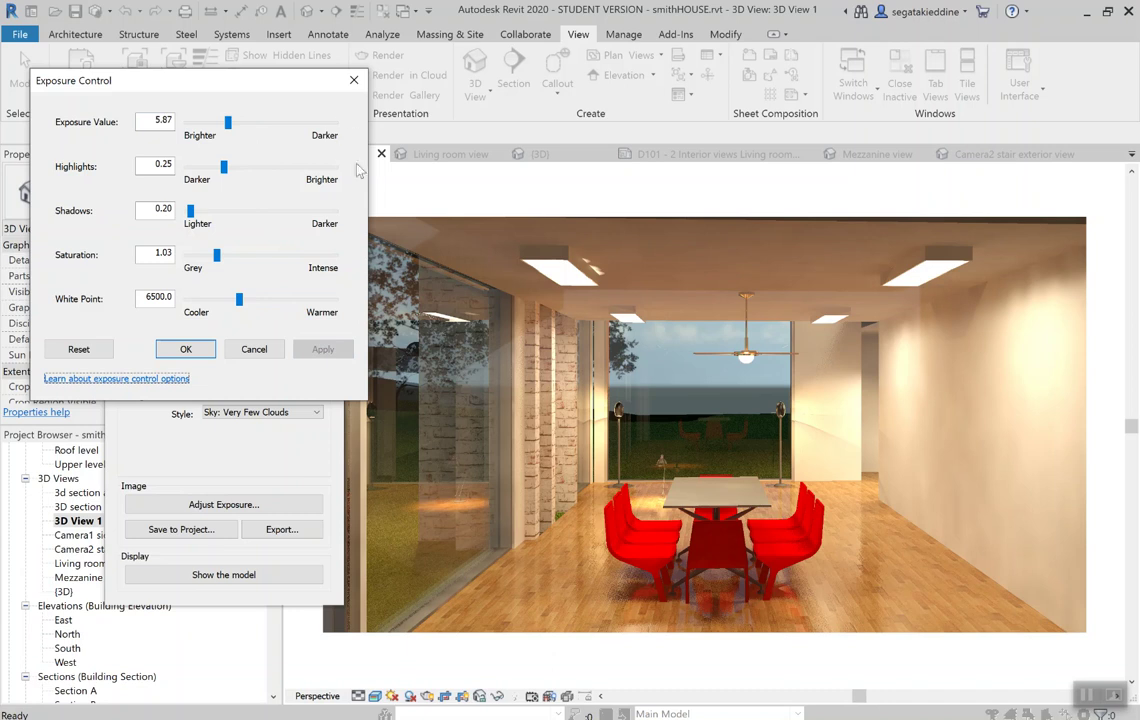
pyautogui.moveTo(228, 121); pyautogui.dragTo(241, 139)
pyautogui.click(320, 347)
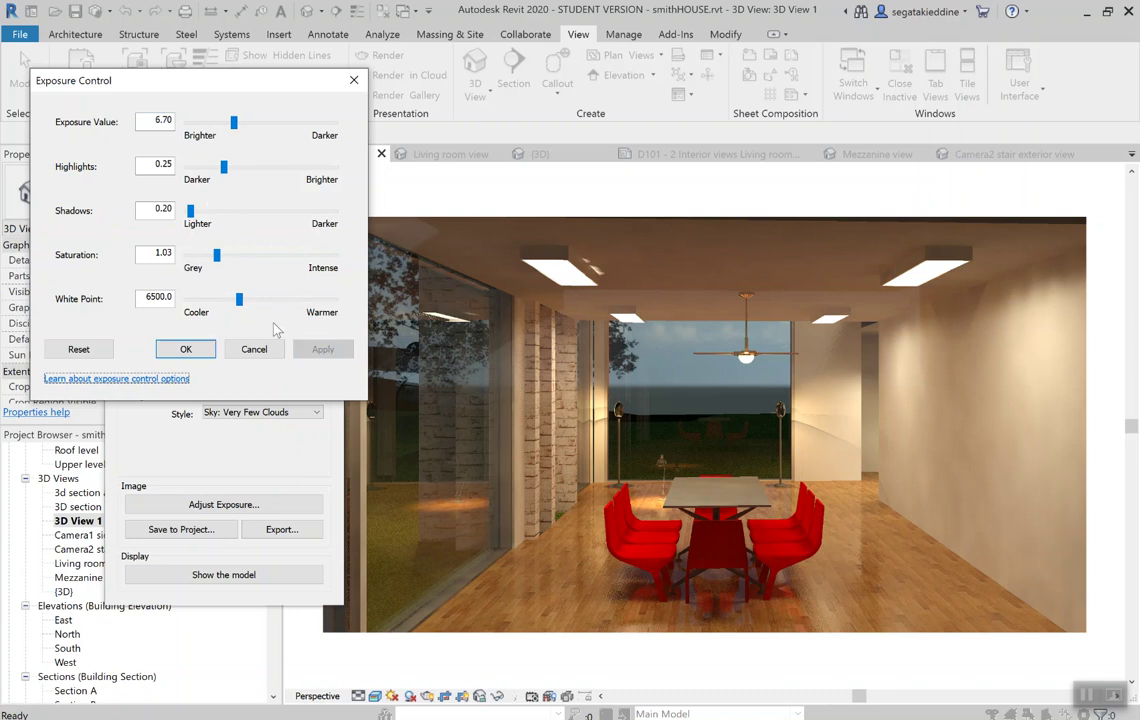
pyautogui.click(184, 348)
# Save the exposure-adjusted rendering to the project as 3D View 1_2.
pyautogui.click(181, 529)
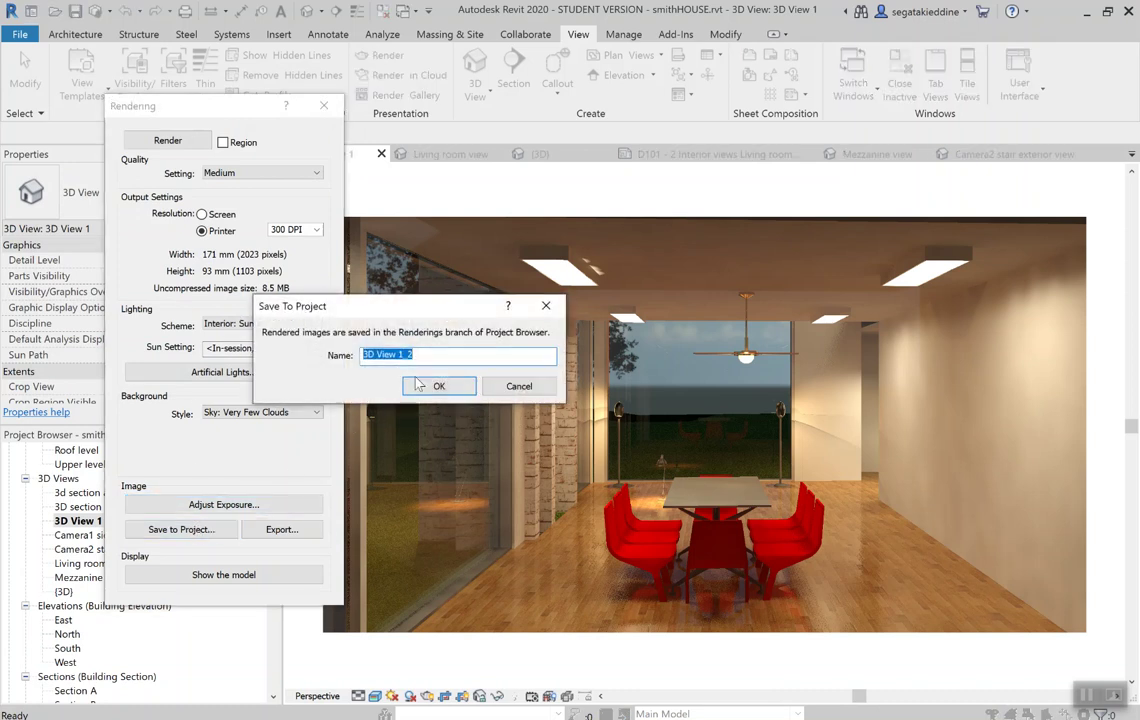
pyautogui.moveTo(425, 356); pyautogui.dragTo(393, 362)
pyautogui.click(439, 386)
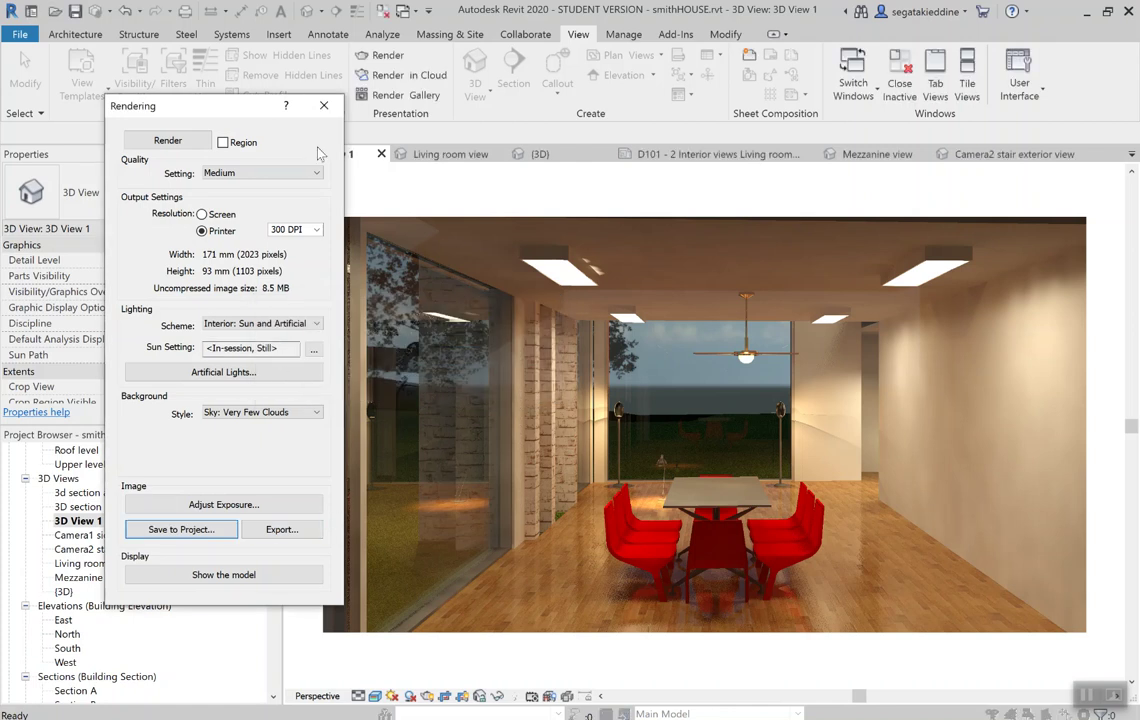
# Compare the rendering with the model by switching the display repeatedly, and close the rendering settings with the model shown.
pyautogui.click(297, 582)
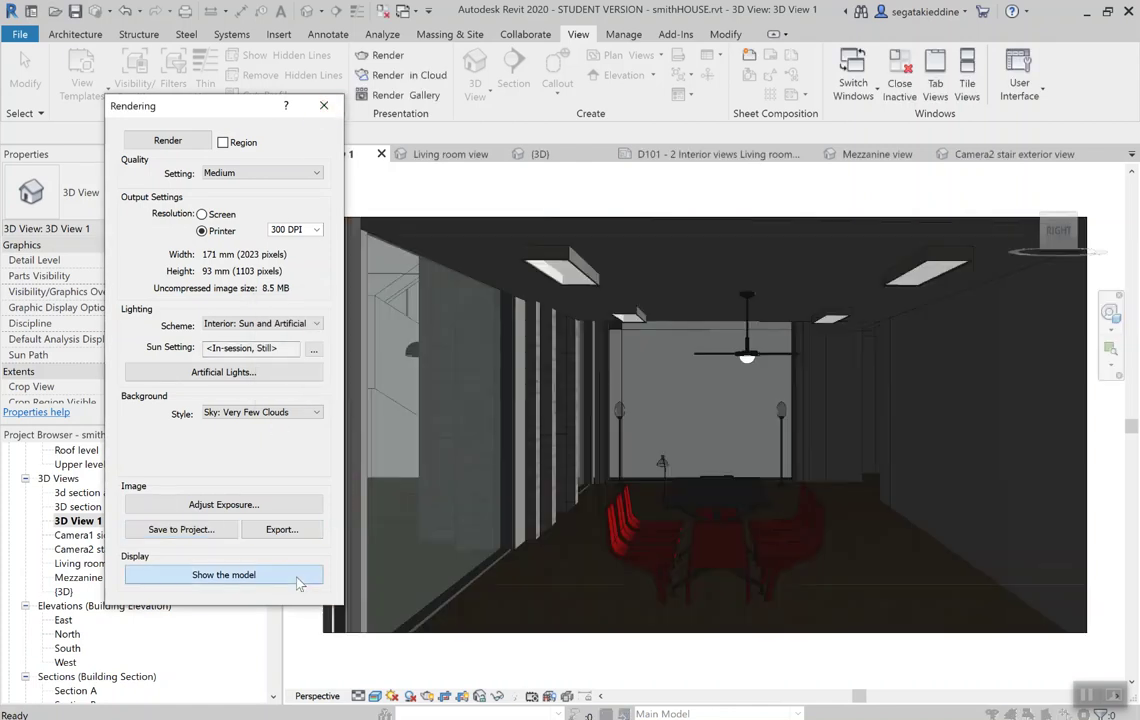
pyautogui.click(297, 575)
pyautogui.click(297, 575)
pyautogui.click(297, 578)
pyautogui.click(297, 578)
pyautogui.click(297, 578)
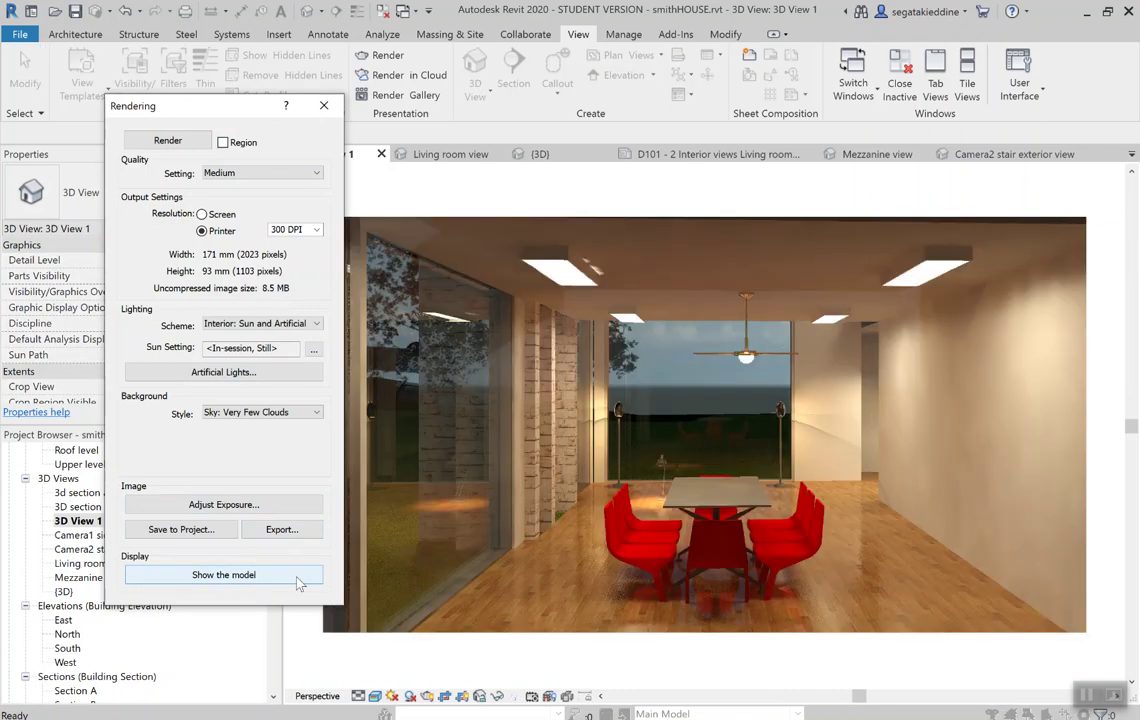
pyautogui.click(297, 578)
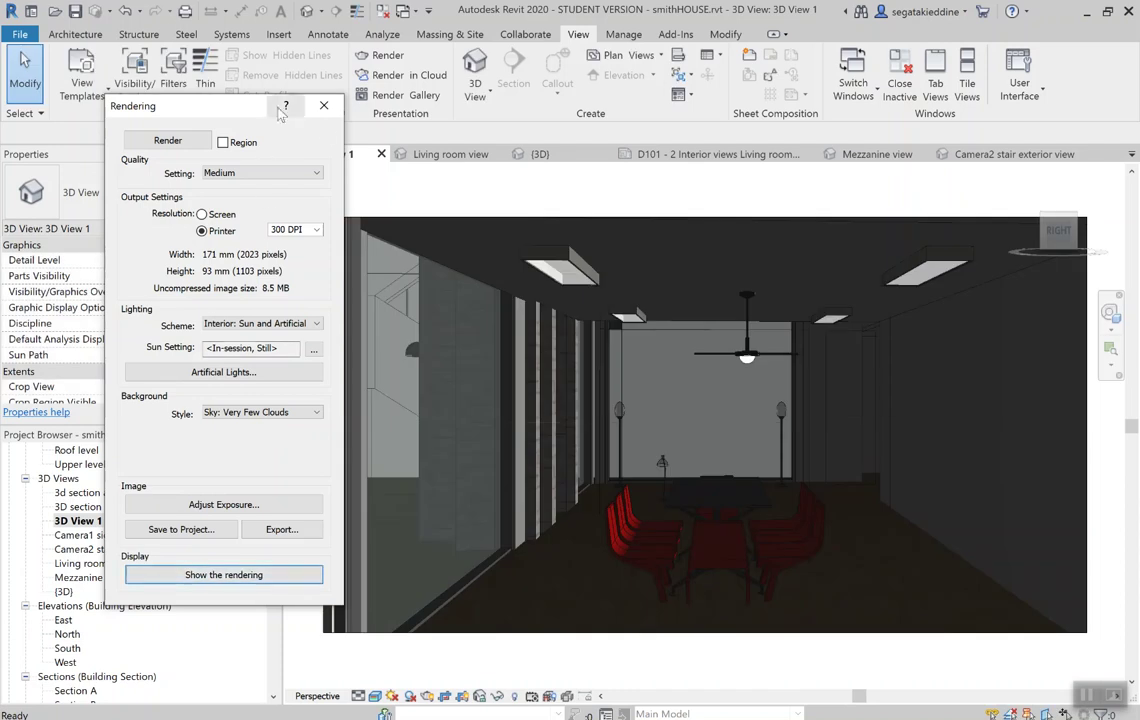
pyautogui.click(325, 108)
# Open the saved rendering 3D View 1_2 from the project's renderings and decline the reminder to save the project.
pyautogui.scroll(-1, 90, 540)
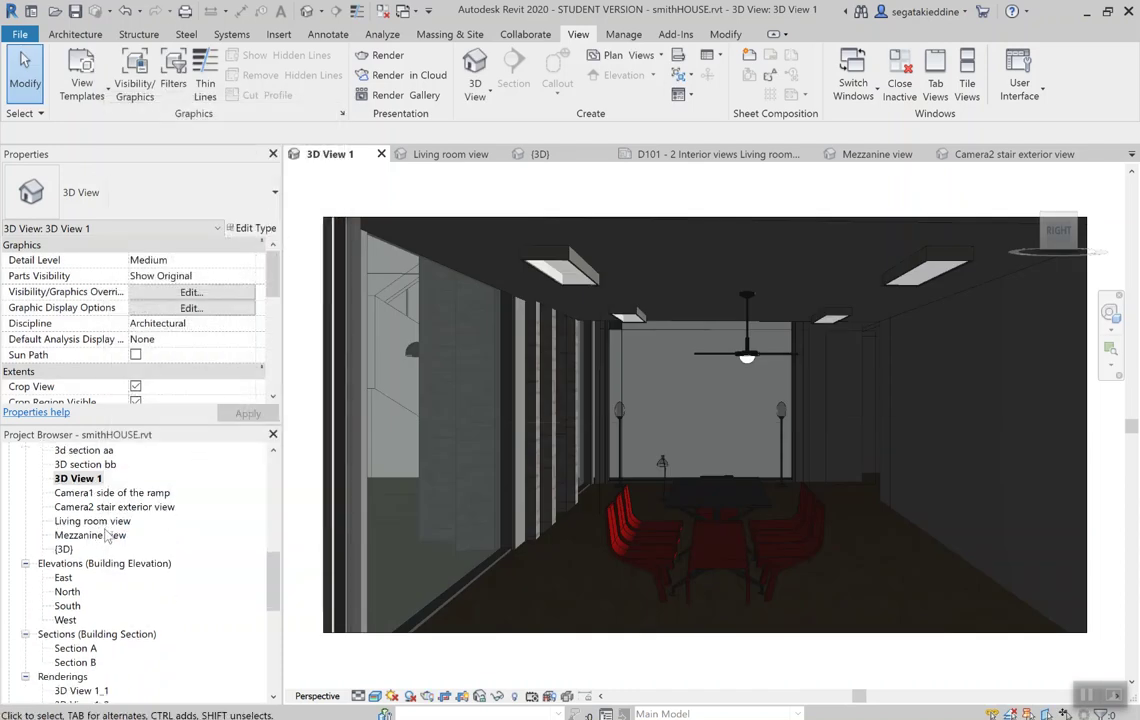
pyautogui.scroll(-1, 105, 540)
pyautogui.scroll(-3, 110, 543)
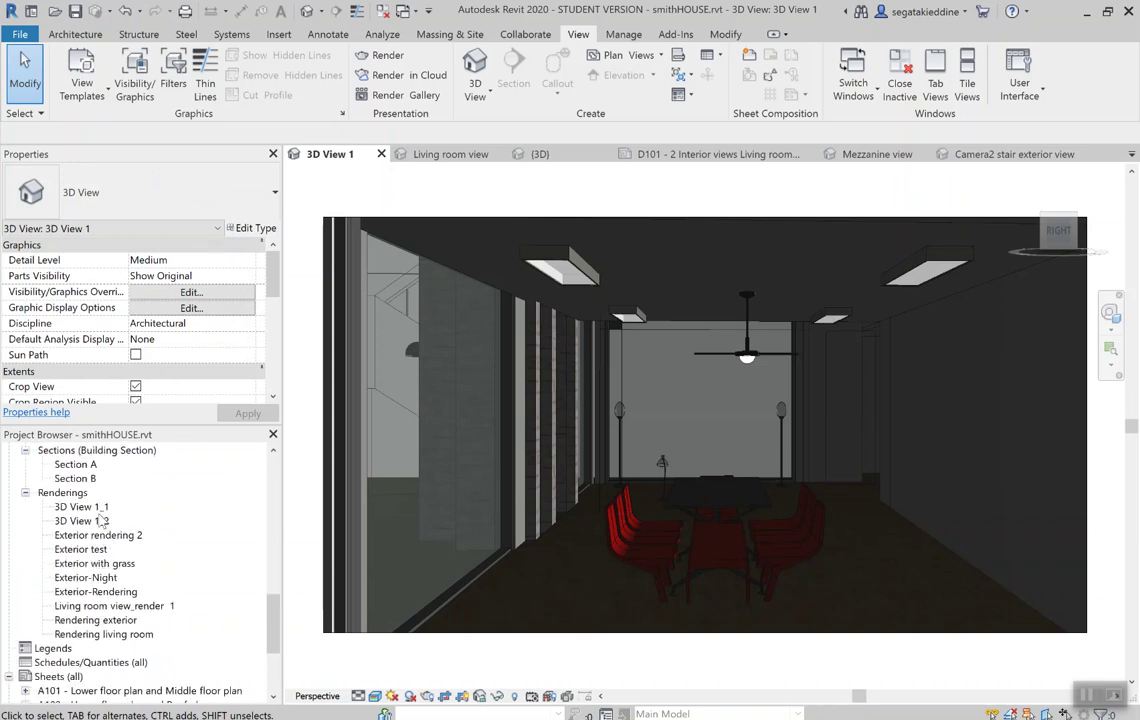
pyautogui.click(85, 521)
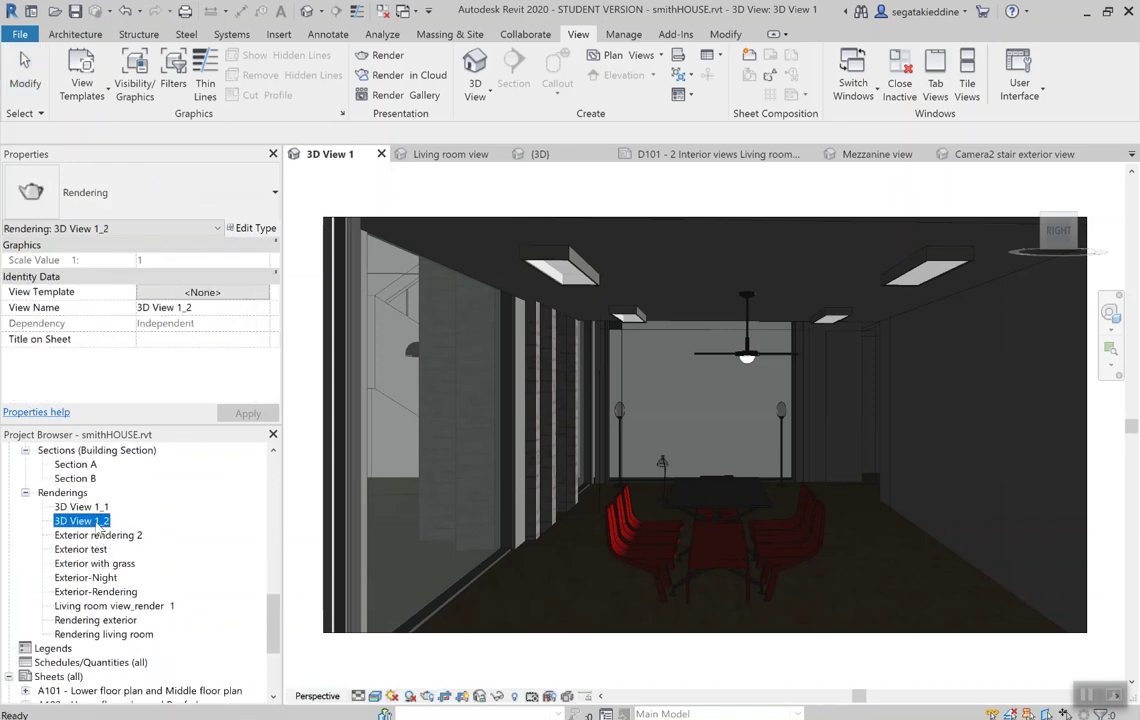
pyautogui.doubleClick(84, 521)
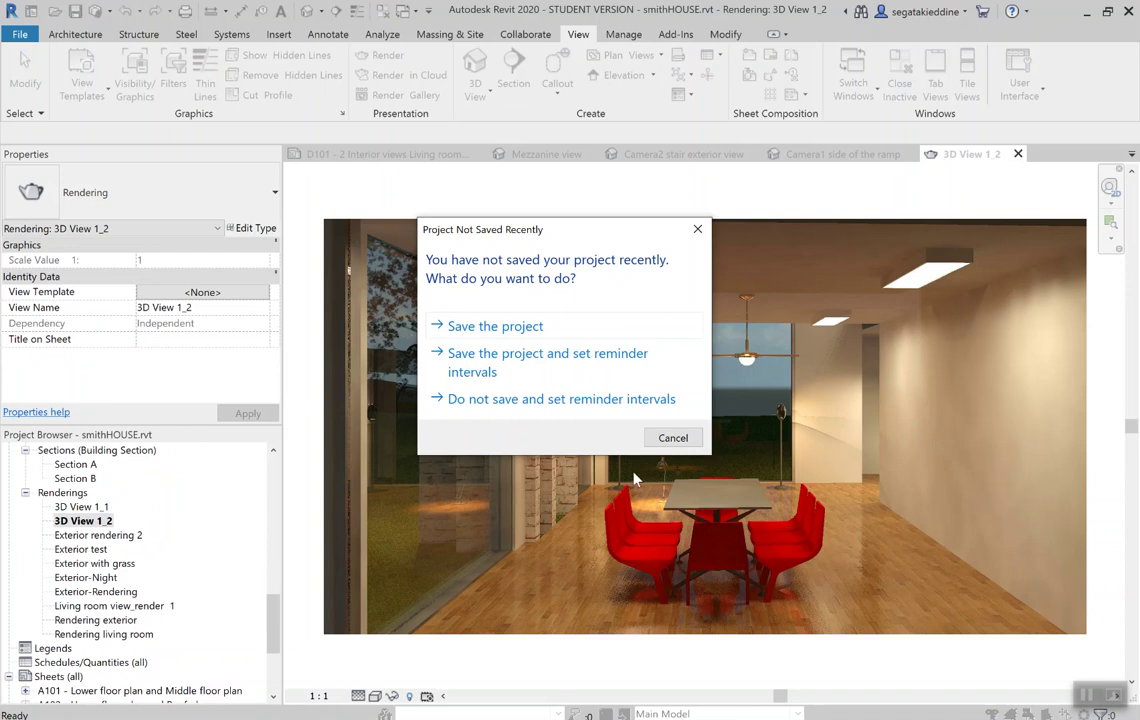
pyautogui.click(590, 399)
pyautogui.click(572, 370)
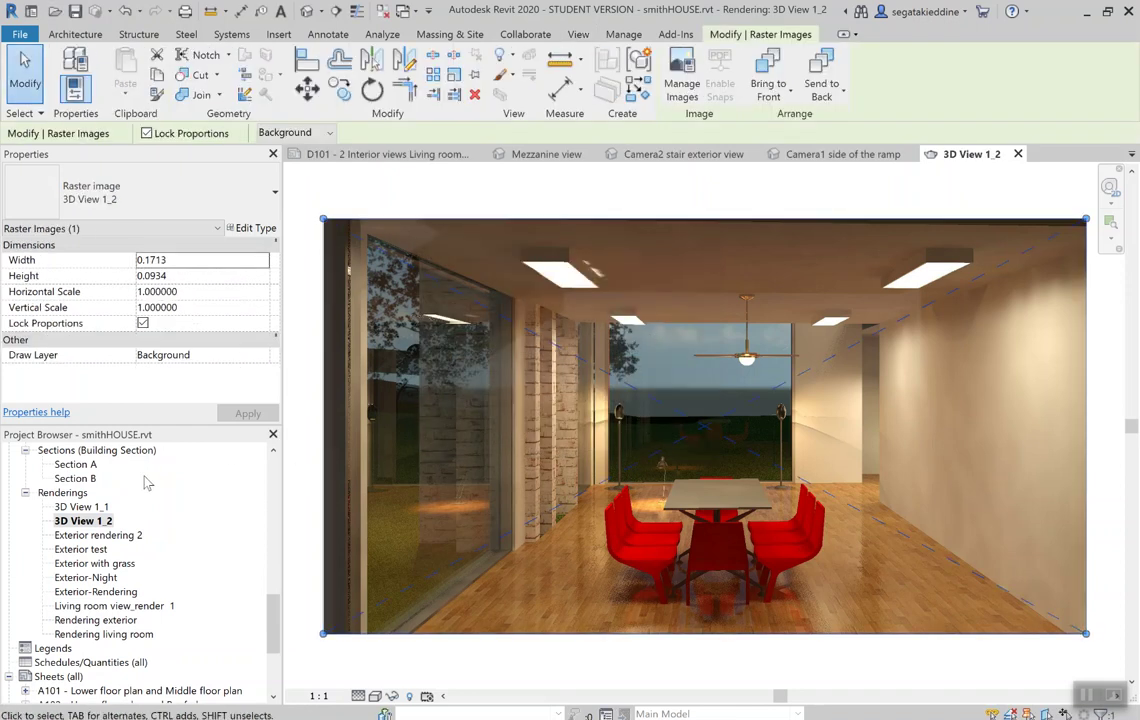
# Switch to 2002_AD552_DM02_17_PB03.pdf in Acrobat Reader and examine the sheet layouts on pages 3 and 2.
pyautogui.scroll(-5, 67, 540)
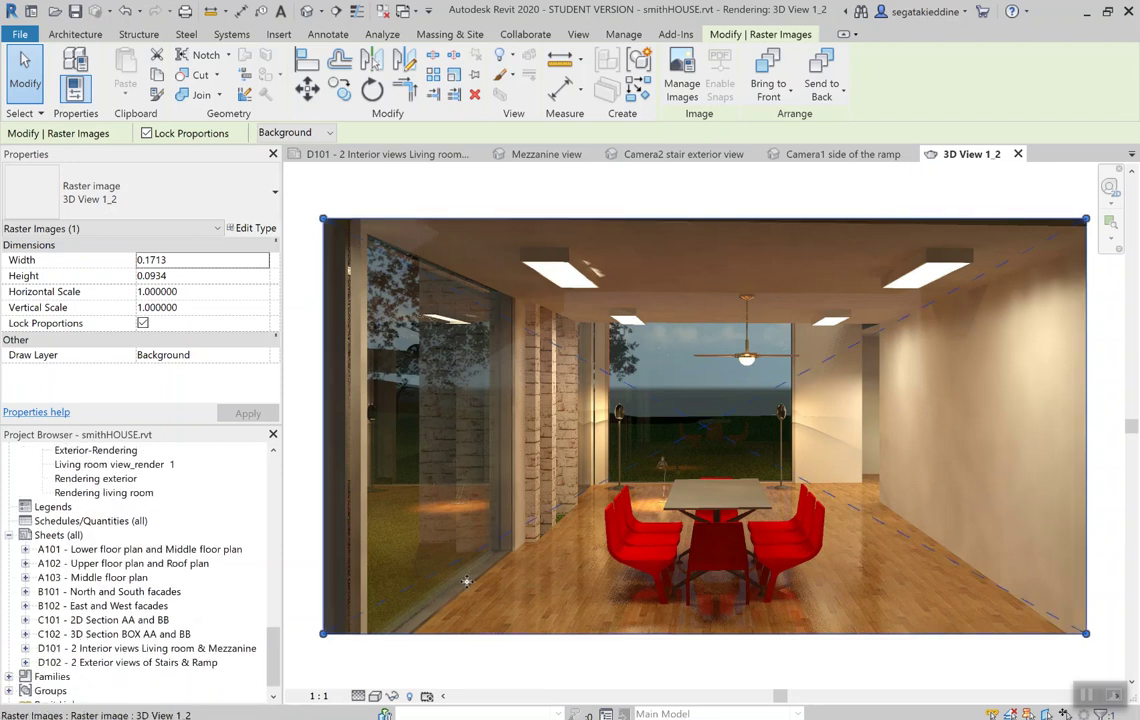
pyautogui.click(557, 664)
pyautogui.click(540, 601)
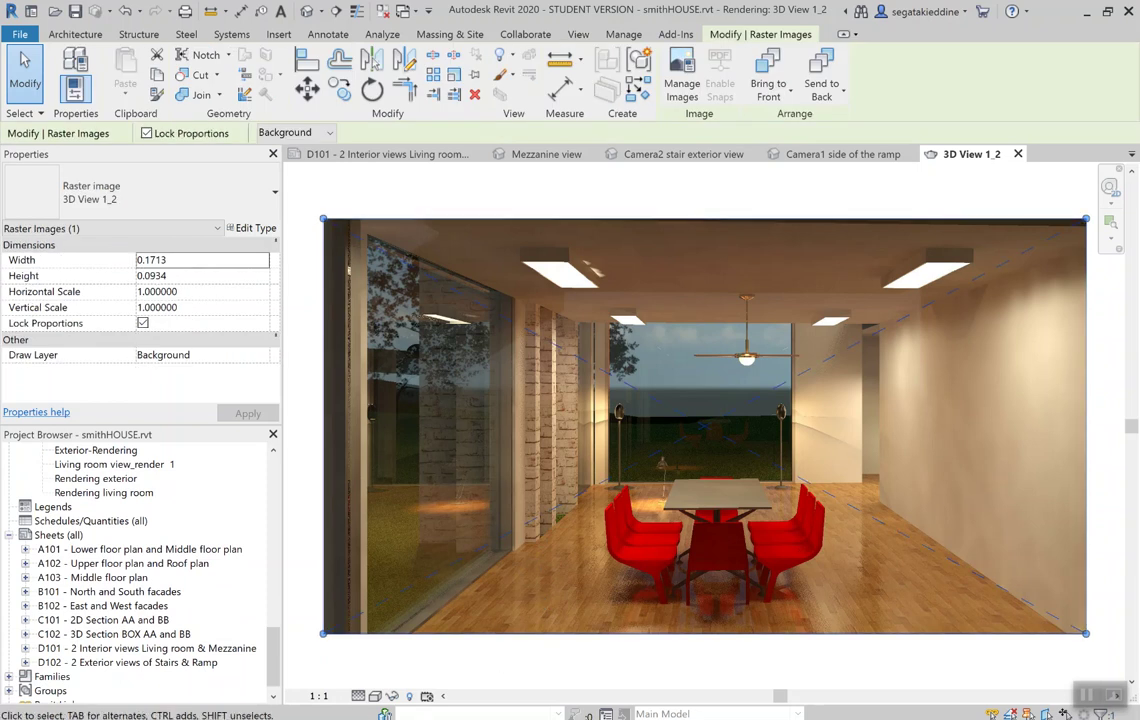
pyautogui.moveTo(360, 719)
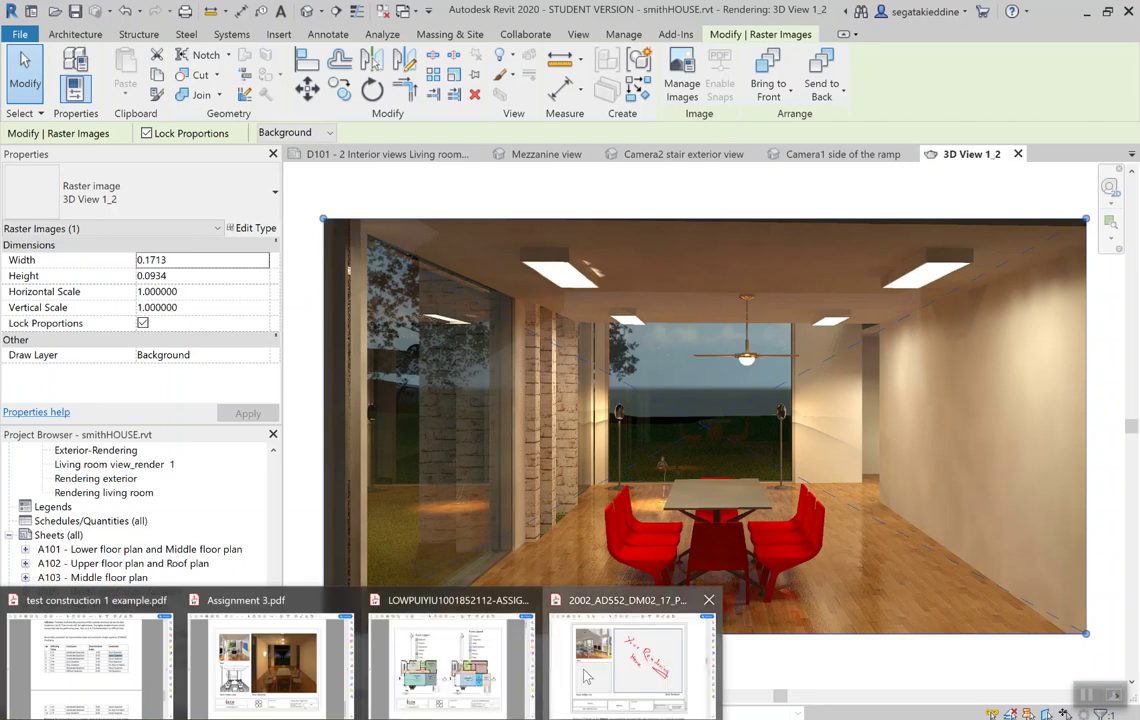
pyautogui.click(580, 628)
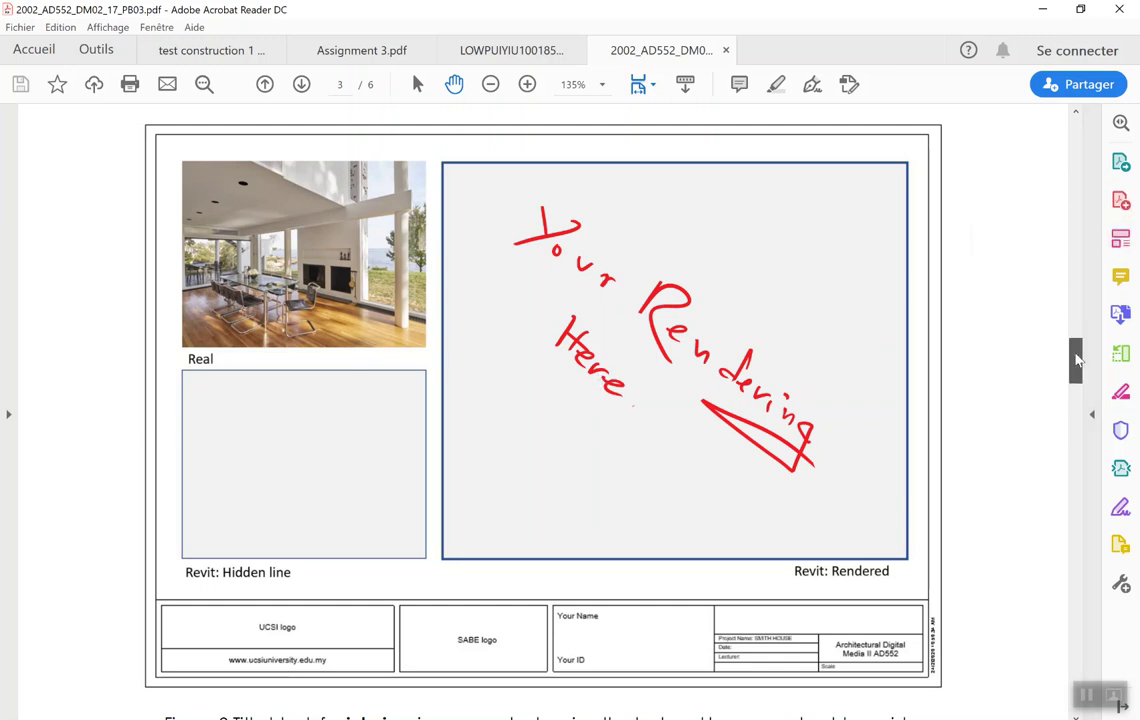
pyautogui.moveTo(1077, 360); pyautogui.dragTo(1058, 270)
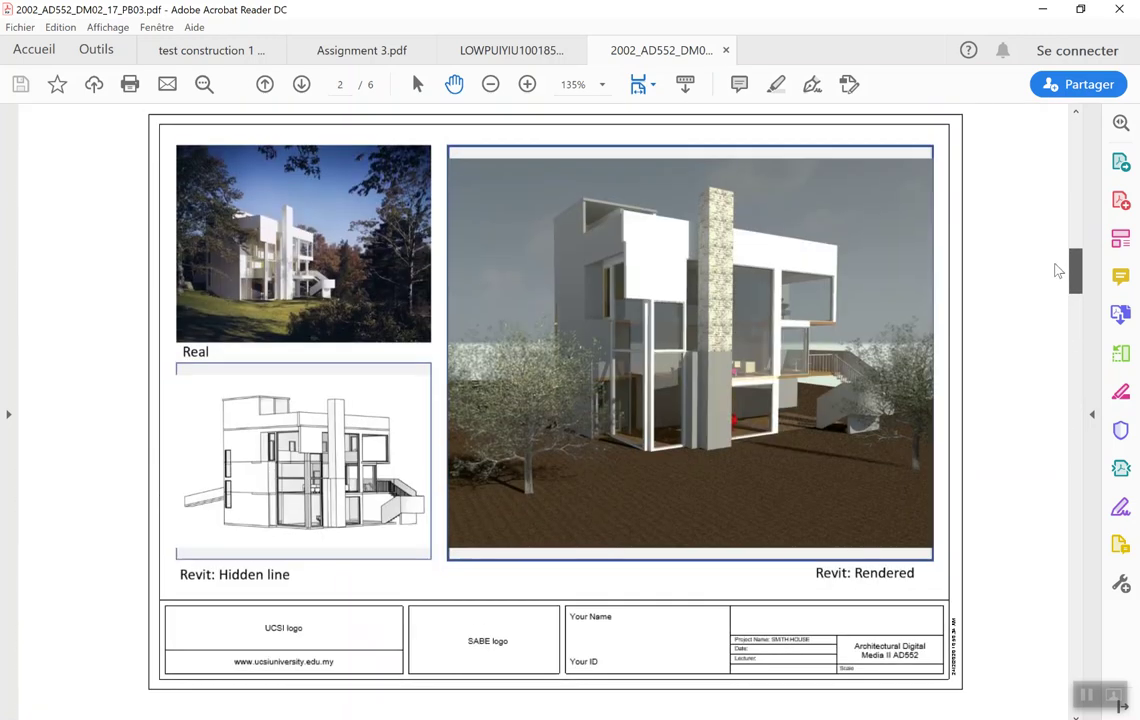